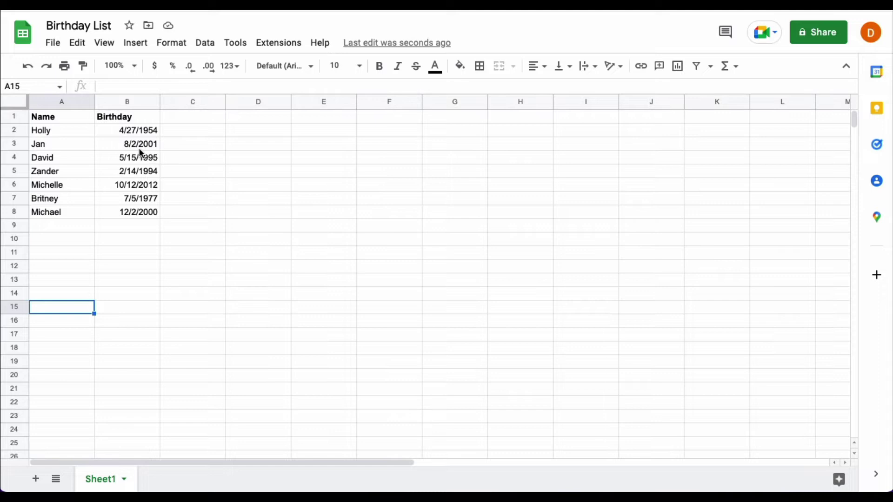
Select the birthday dates in B2:B8 and bring up the Custom date and time formats.
left_click_drag(137, 133, 146, 212)
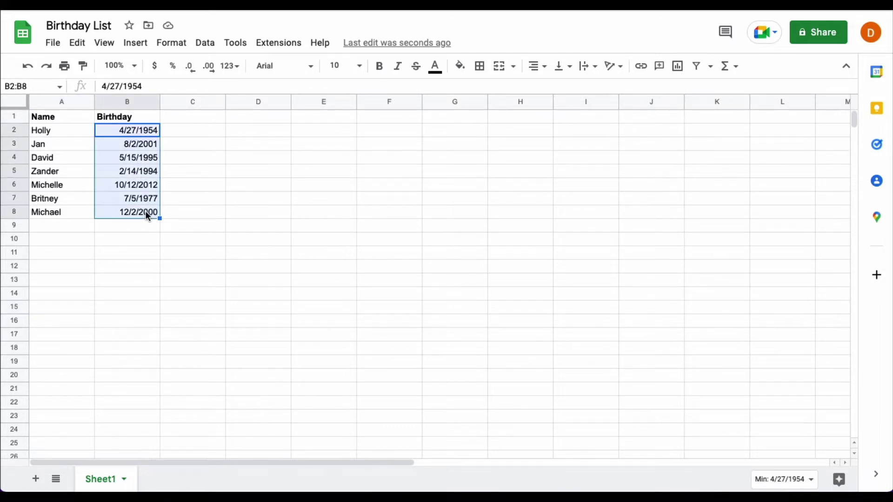
left_click(169, 43)
mouse_move(147, 107)
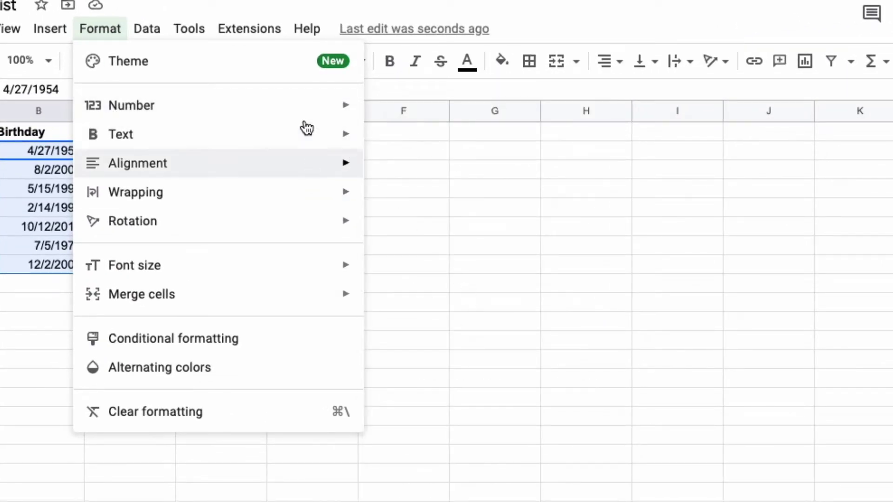
mouse_move(308, 114)
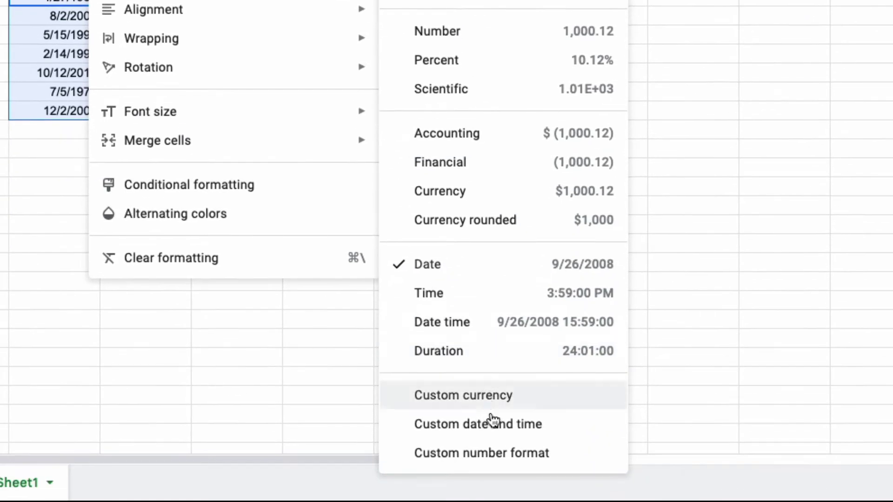
left_click(495, 427)
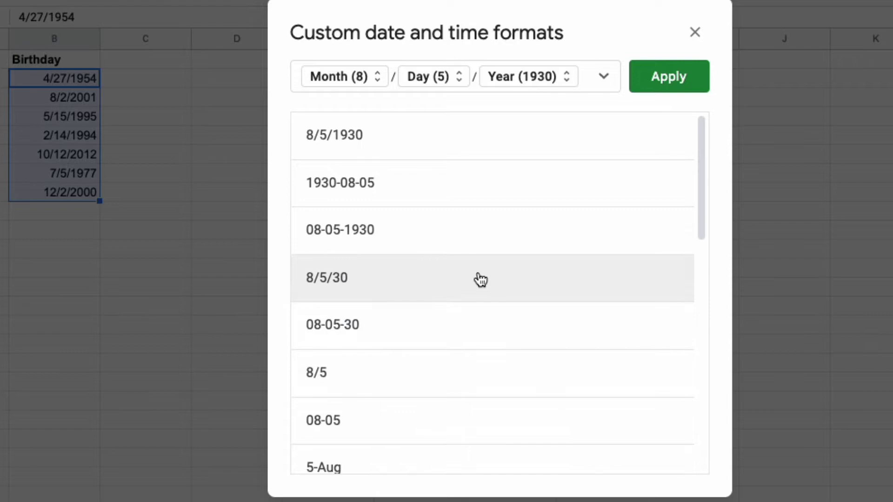
Delete the Month (8)/Day (5)/Year (1930) chips so the custom format field is empty.
scroll(481, 275, "down", 1)
scroll(481, 276, "down", 13)
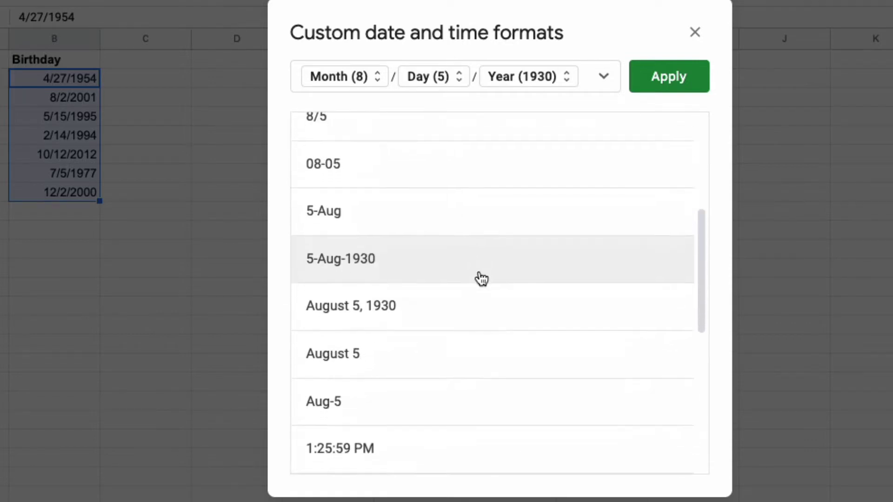
scroll(482, 279, "up", 13)
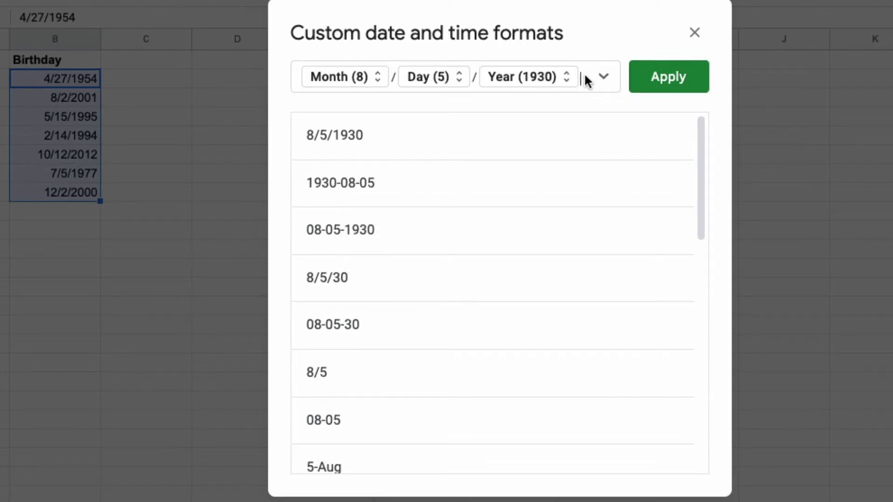
key("BackSpace")
key("BackSpace")
key("BackSpace")
key("BackSpace")
key("BackSpace")
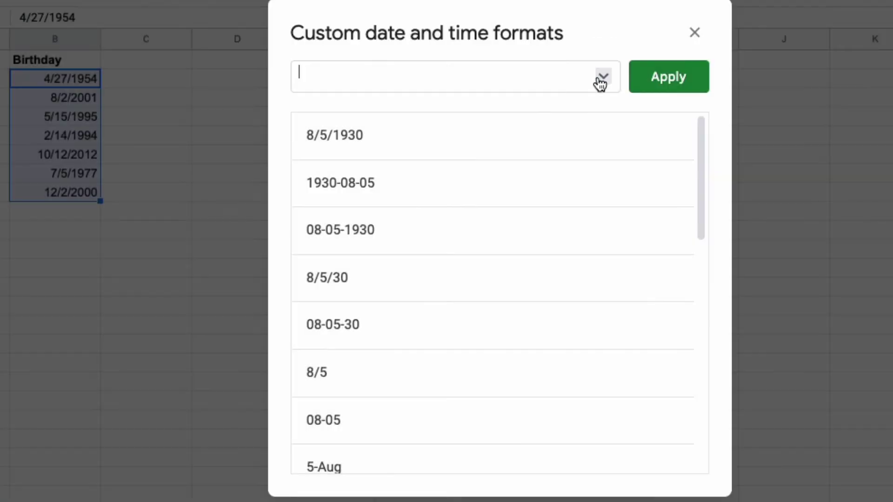
Build the custom pattern Day / Month / Year, separated by slashes.
left_click(603, 77)
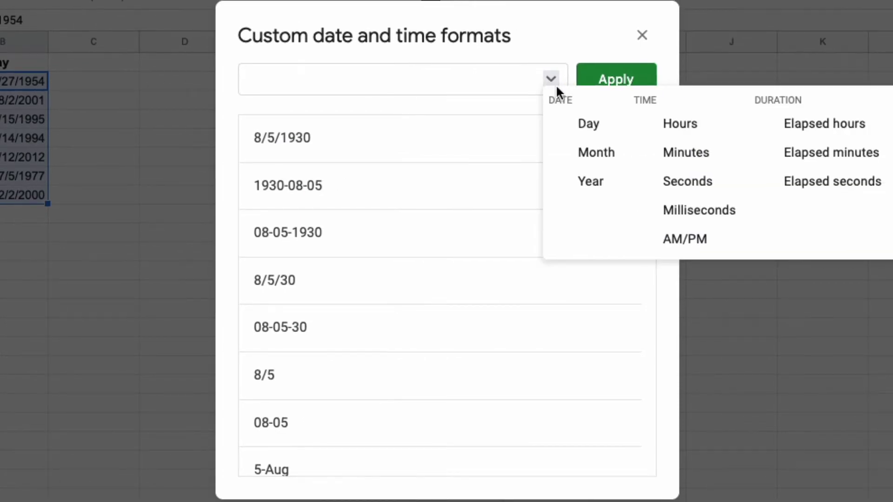
left_click(595, 130)
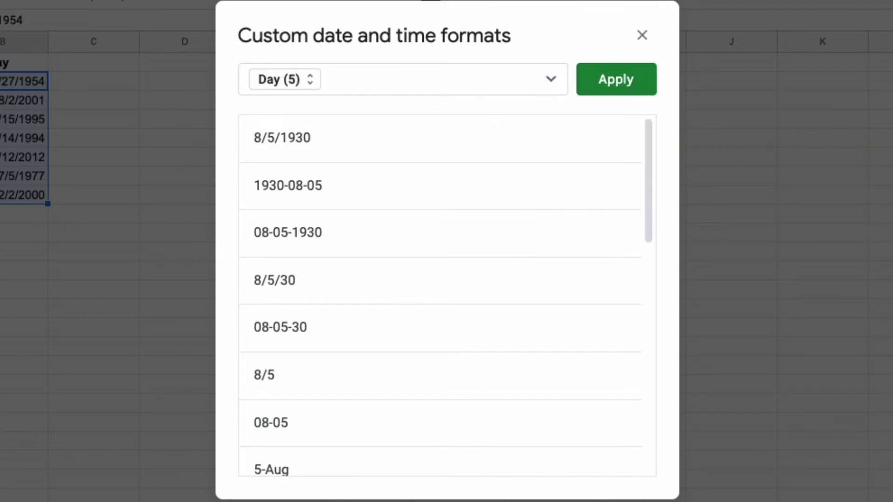
type("/")
left_click(550, 82)
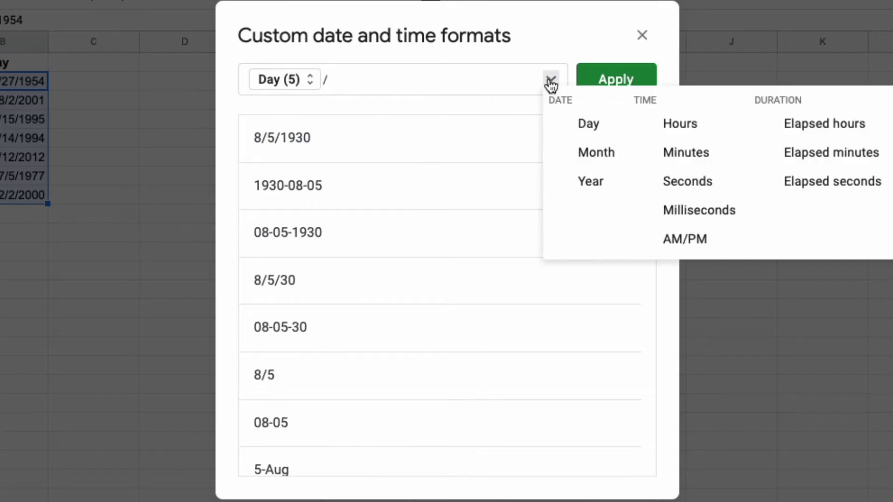
left_click(582, 153)
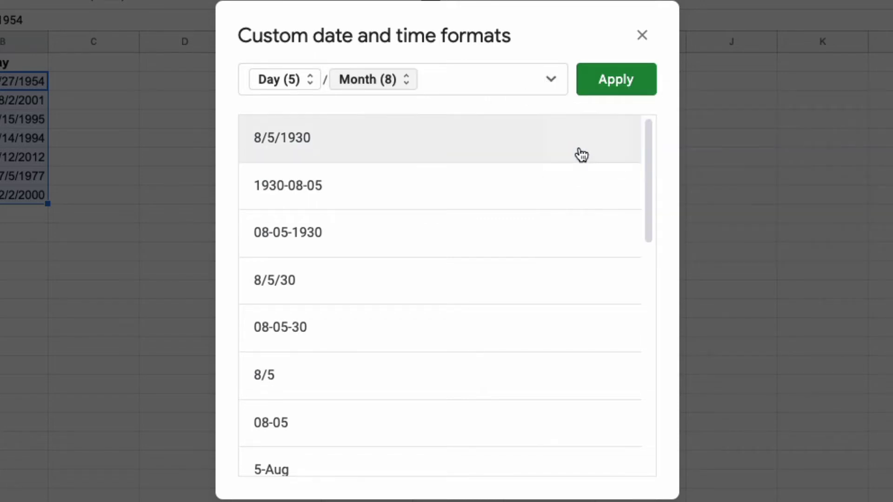
left_click(451, 82)
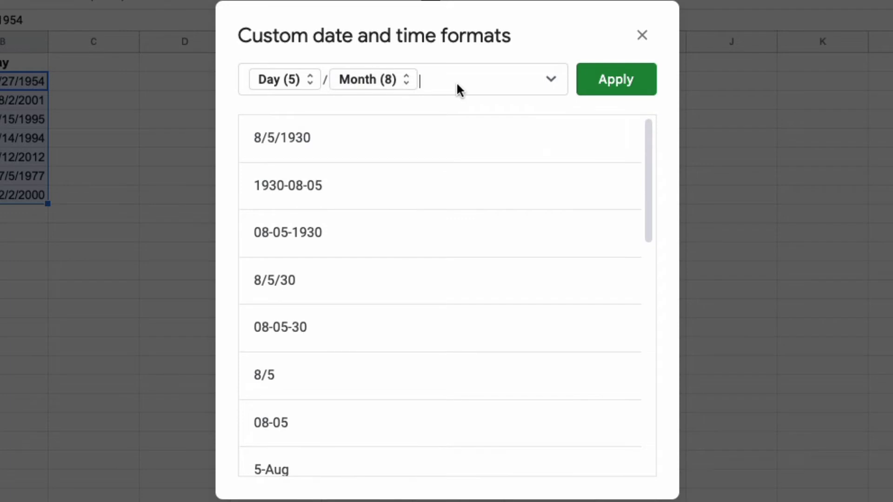
type("/")
left_click(551, 83)
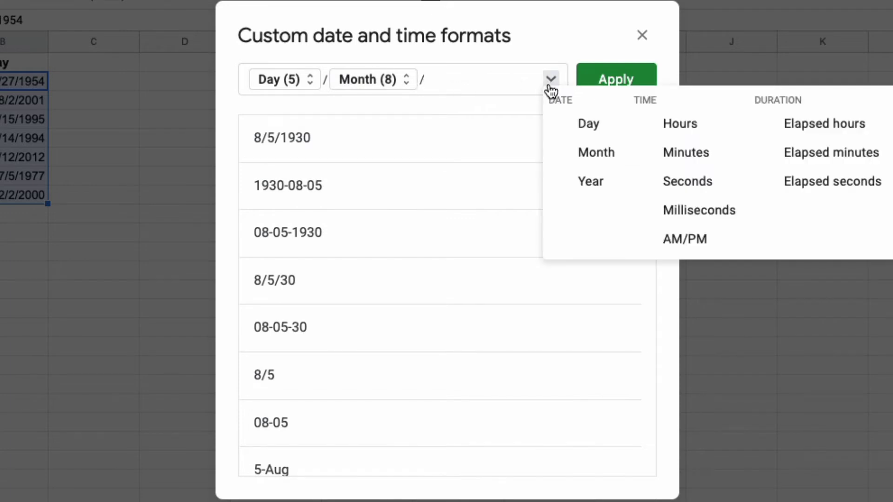
left_click(580, 182)
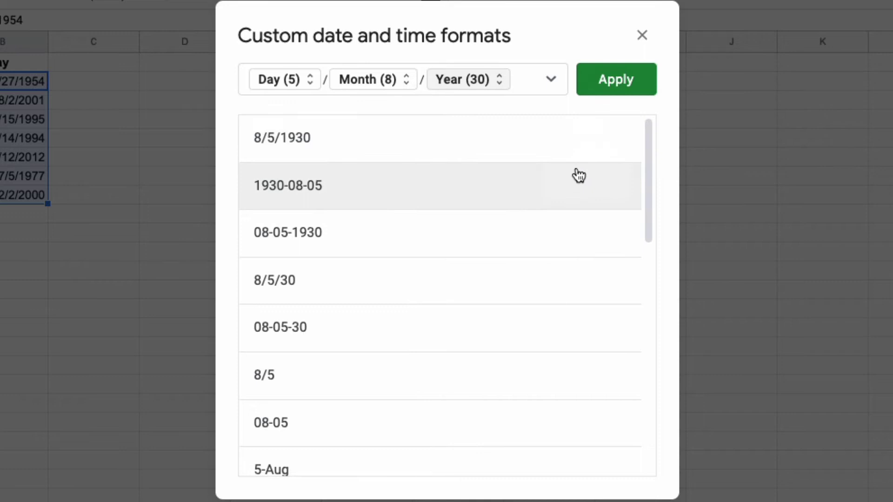
Set the Year part to full numeric year, keeping Day and Month without leading zeros.
left_click(310, 86)
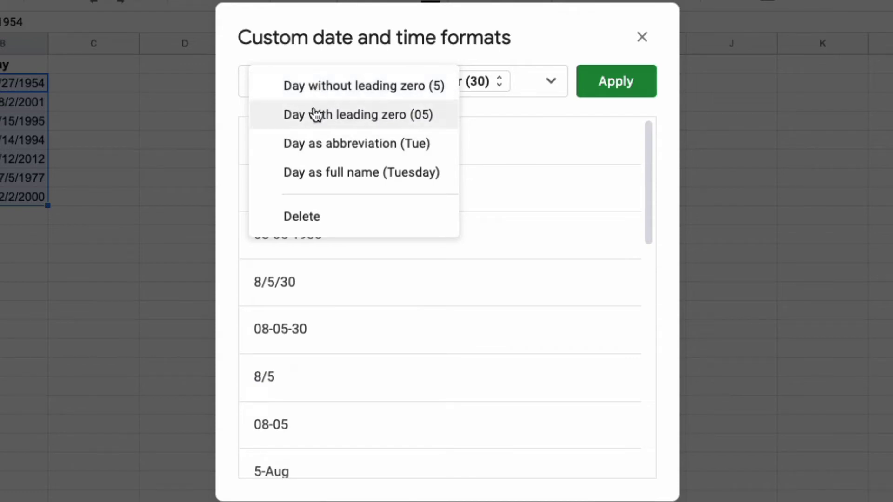
left_click(515, 37)
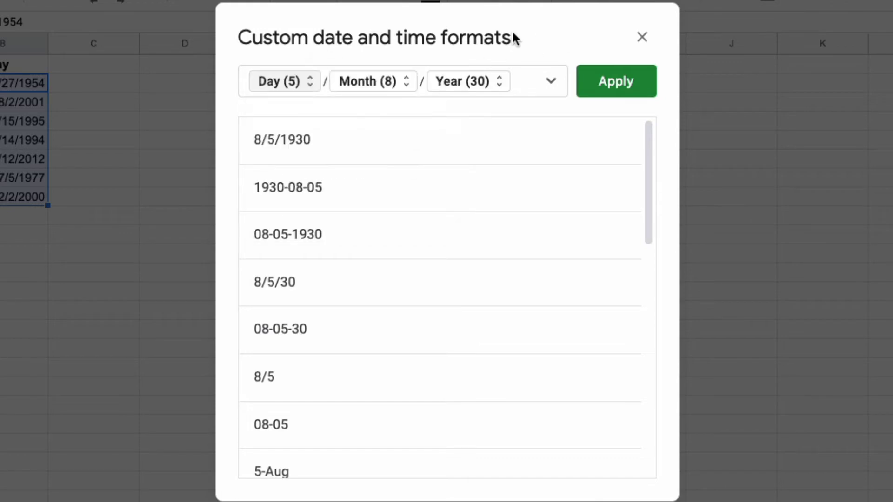
left_click(488, 92)
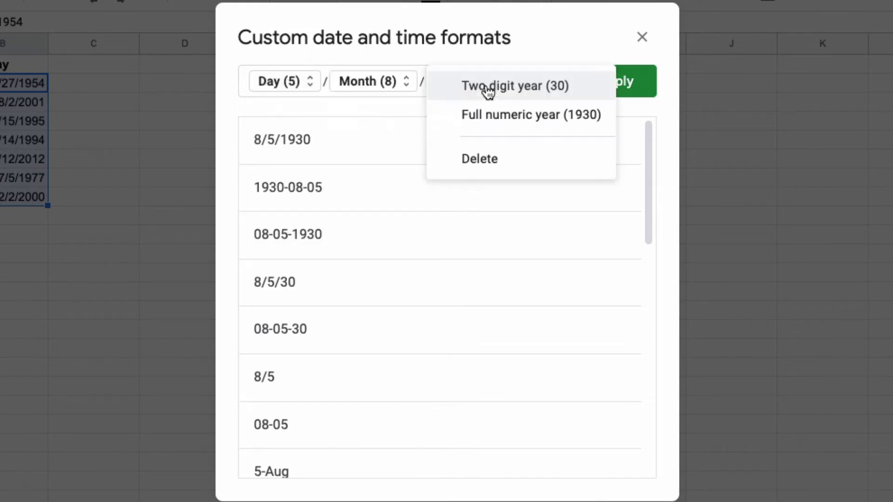
left_click(501, 120)
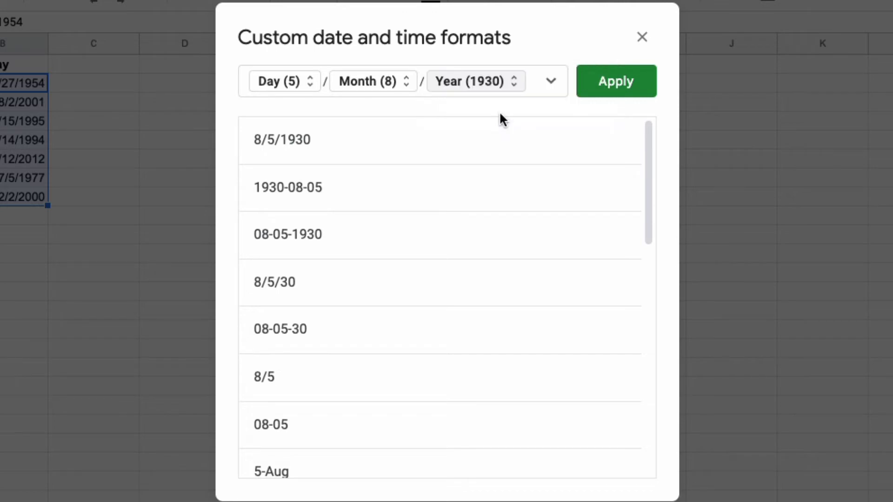
left_click(410, 91)
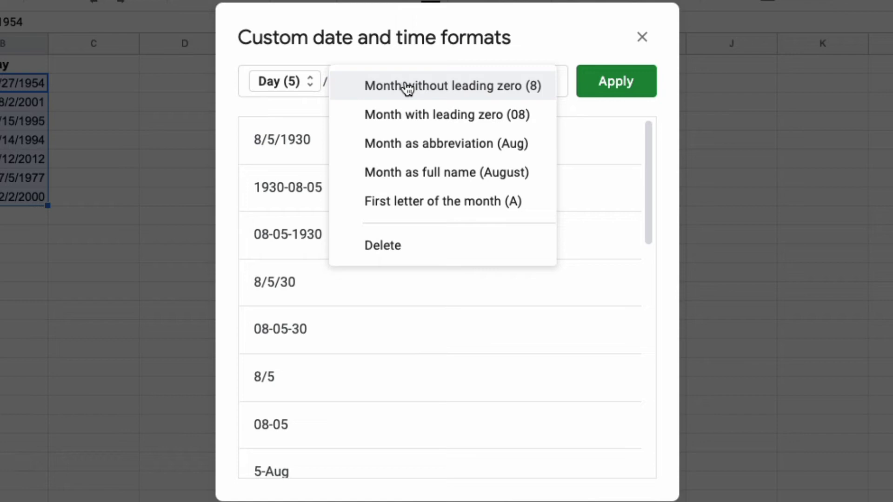
left_click(529, 38)
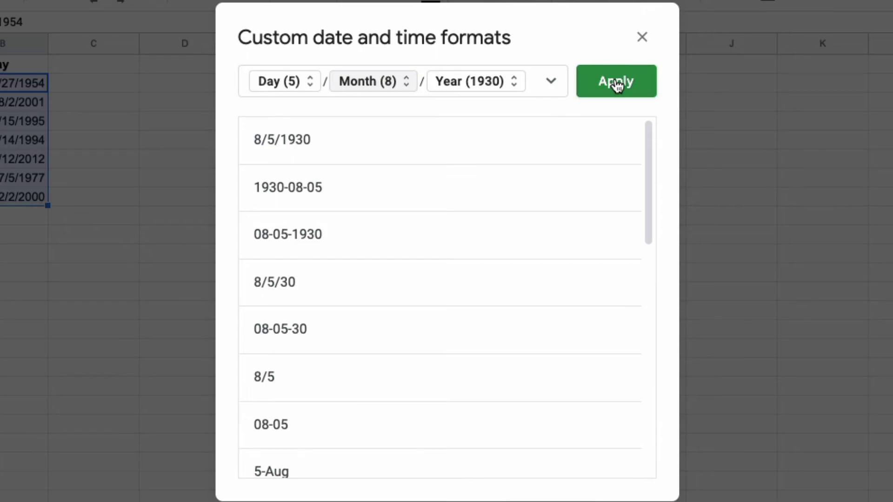
Apply the day/month/full-year format, then reselect B2:B8 showing dates like 27/4/1954.
left_click(617, 82)
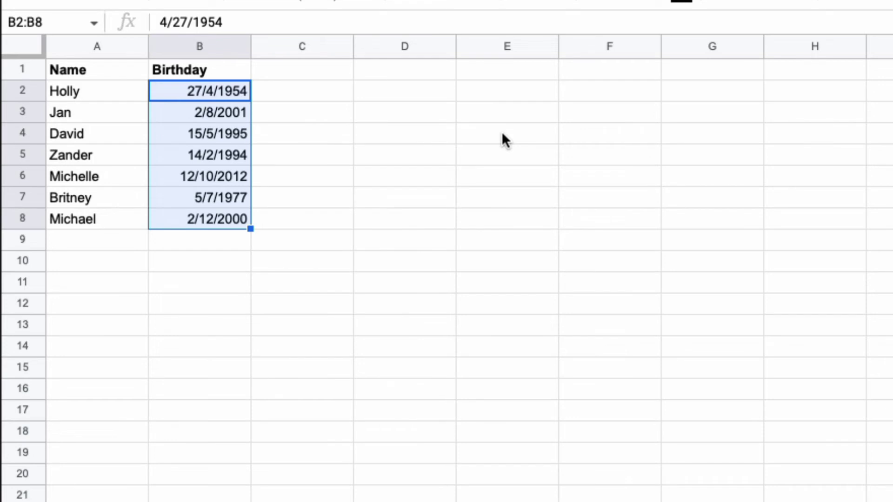
left_click(302, 282)
left_click_drag(215, 88, 217, 191)
left_click_drag(218, 290, 219, 306)
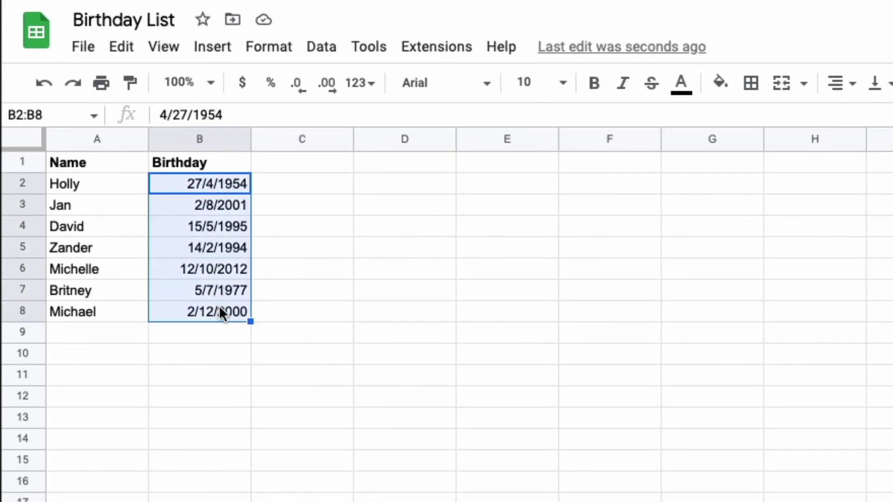
Reopen the Custom date and time formats and check the saved 5/8/1930 pattern listed first.
left_click(280, 58)
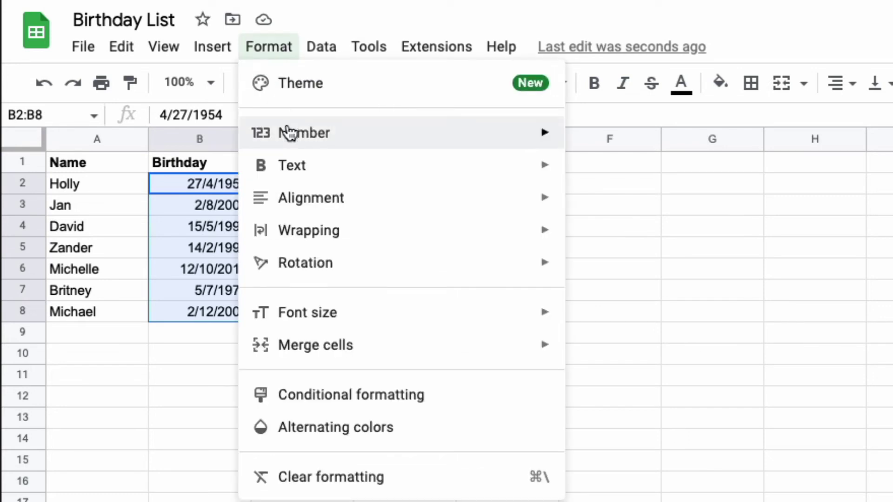
mouse_move(290, 132)
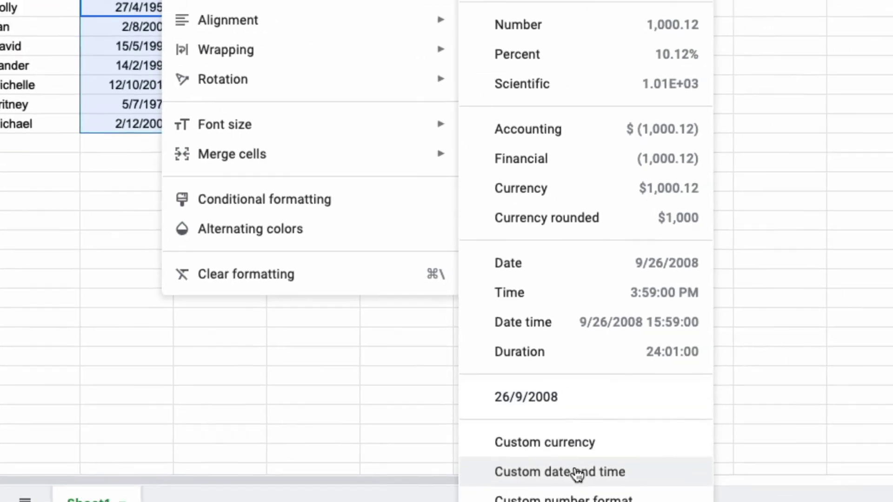
left_click(696, 440)
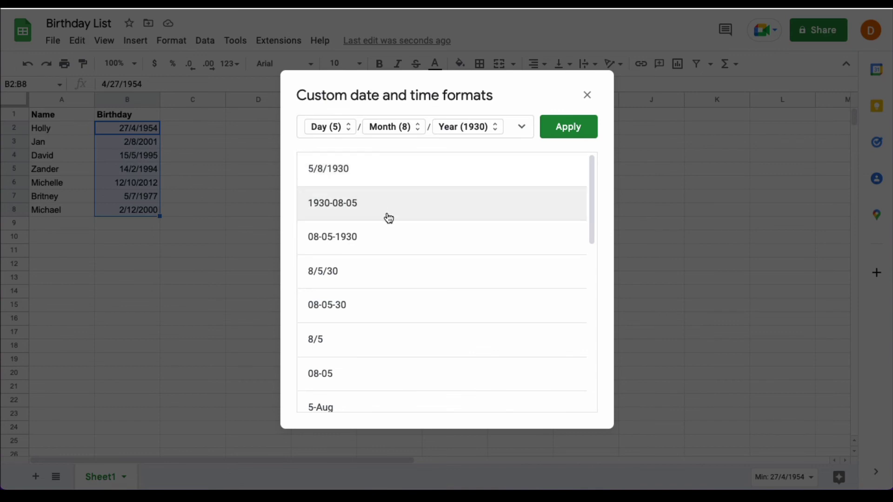
scroll(387, 219, "down", 10)
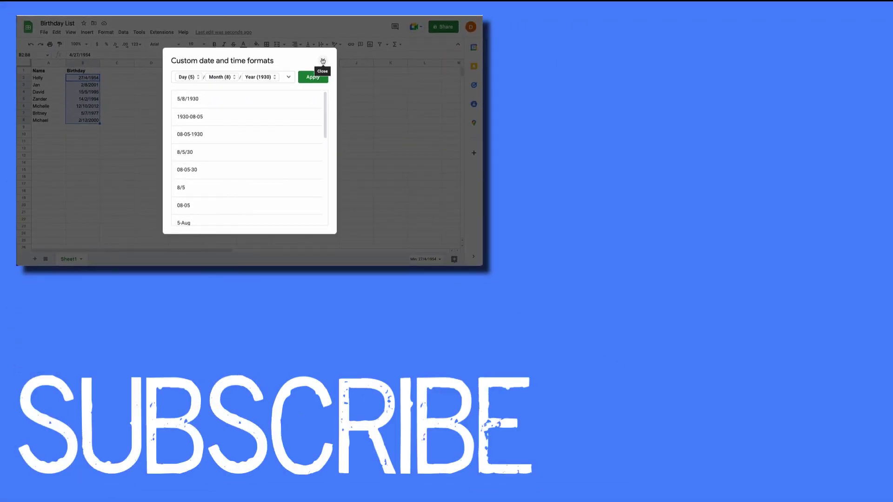
Close the Custom date and time formats dialog without making changes.
left_click(323, 61)
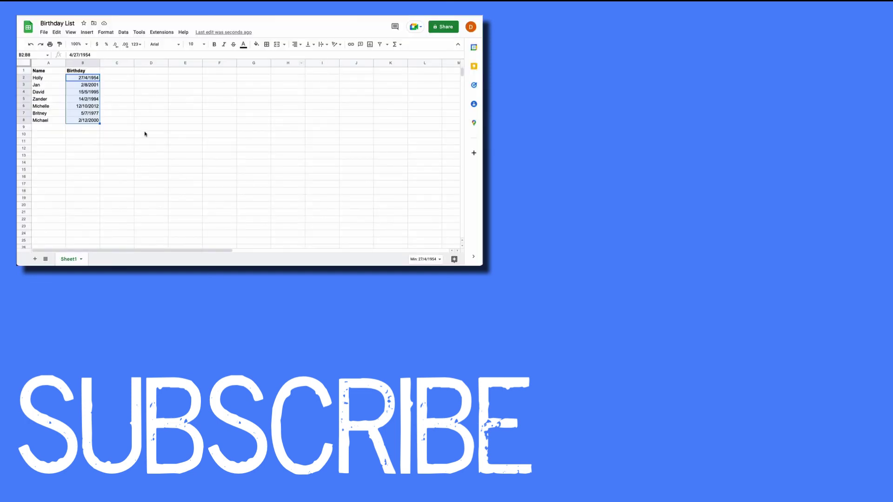